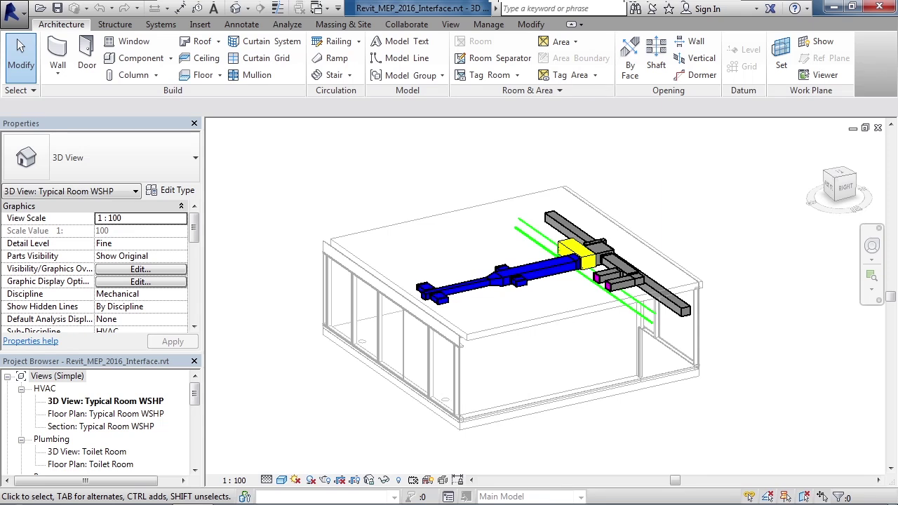
# - Bring up the Systems tab and expand the Electrical panel's wire, cable tray, conduit and lighting fixture tools
pyautogui.click(161, 25)
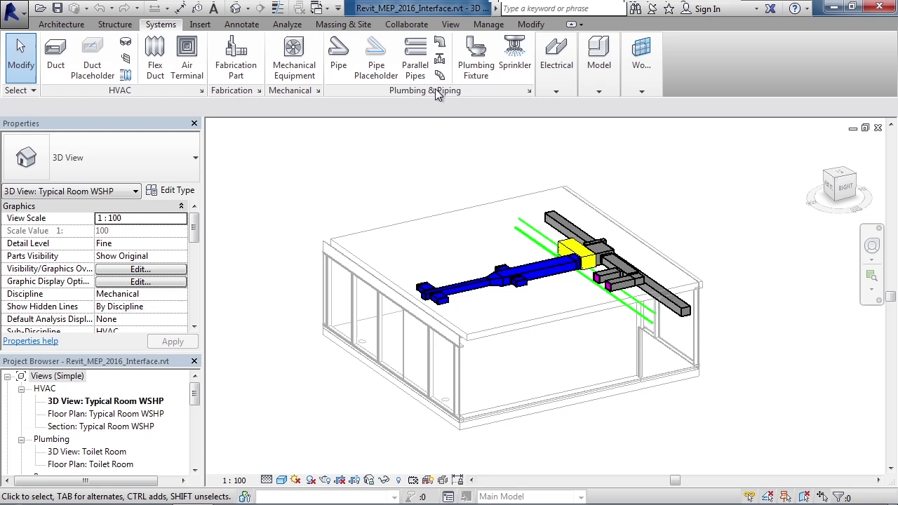
pyautogui.click(559, 93)
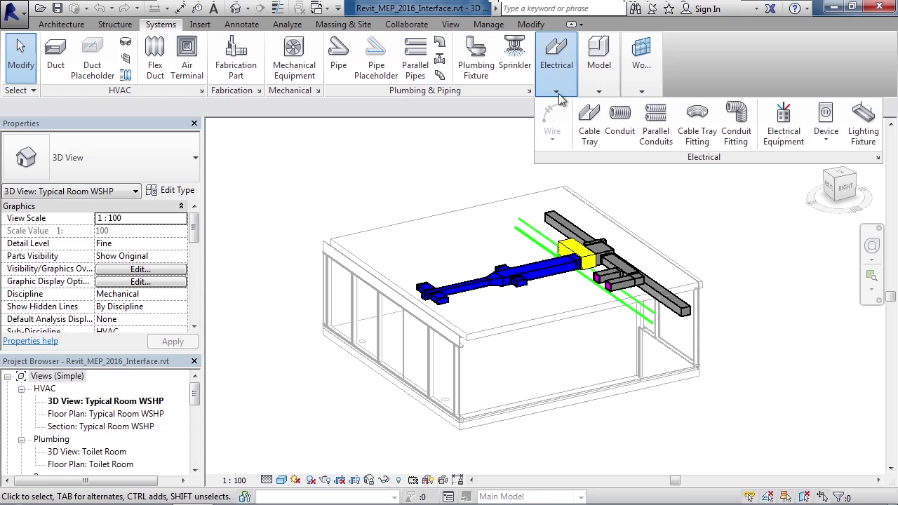
# - Close the Electrical tools list and preview the collapsed Model and Work Plane panels
pyautogui.moveTo(602, 99)
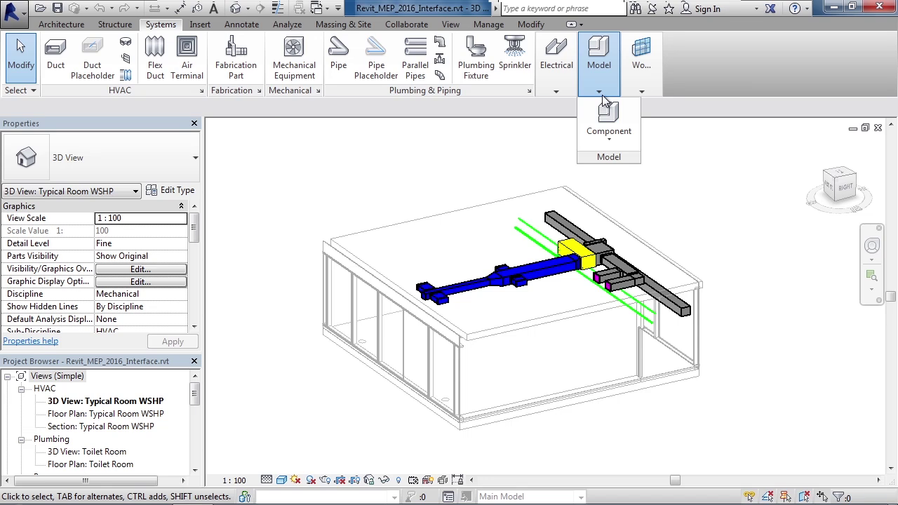
pyautogui.moveTo(639, 93)
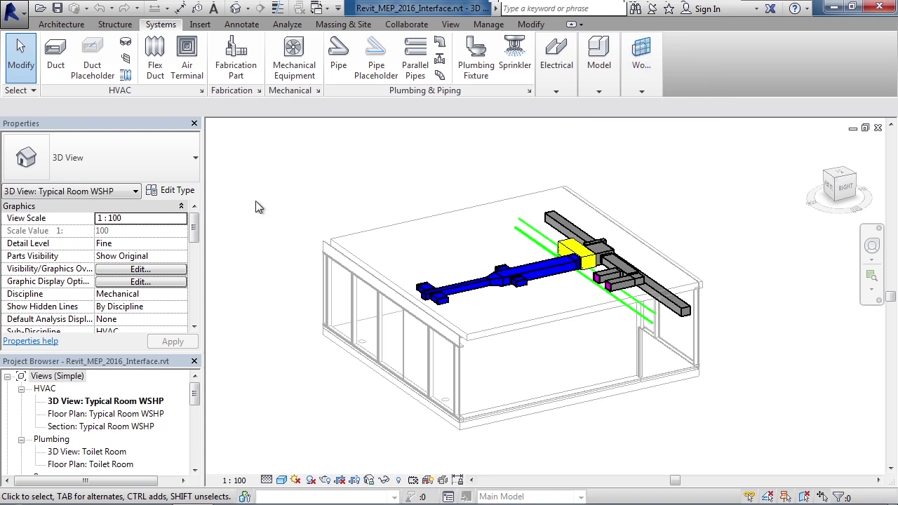
# - Look over the Architecture tab, then show the Structure tab's beam, column, foundation and reinforcement tools
pyautogui.click(49, 27)
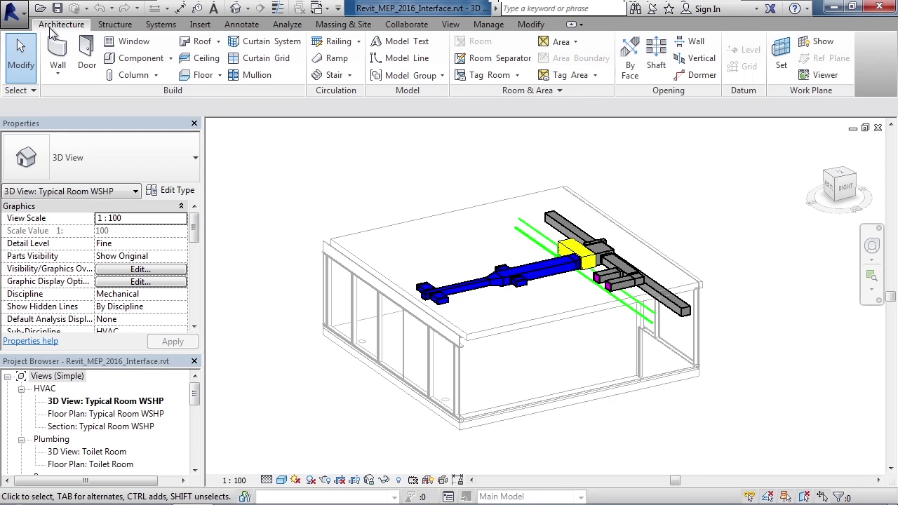
pyautogui.click(121, 28)
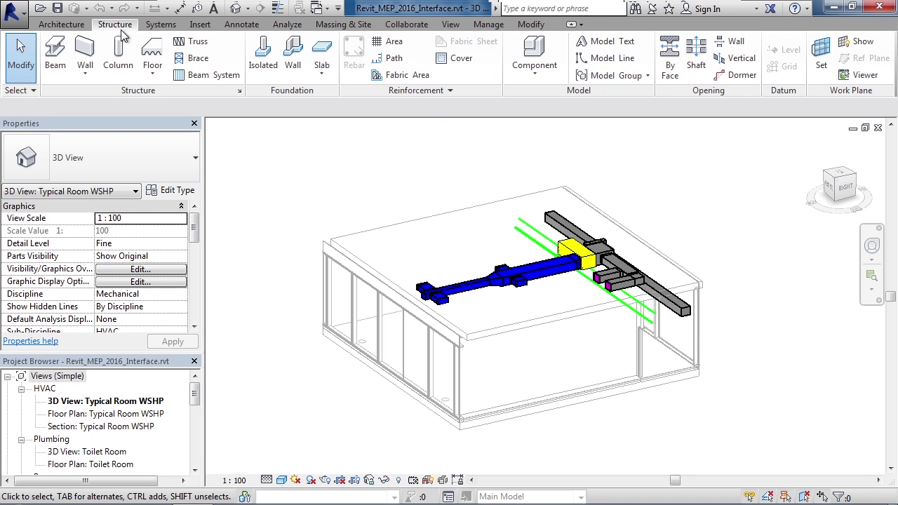
# - Look over the Insert tab's link and import tools, then show the Annotate tab's dimension, text and tag tools
pyautogui.click(199, 27)
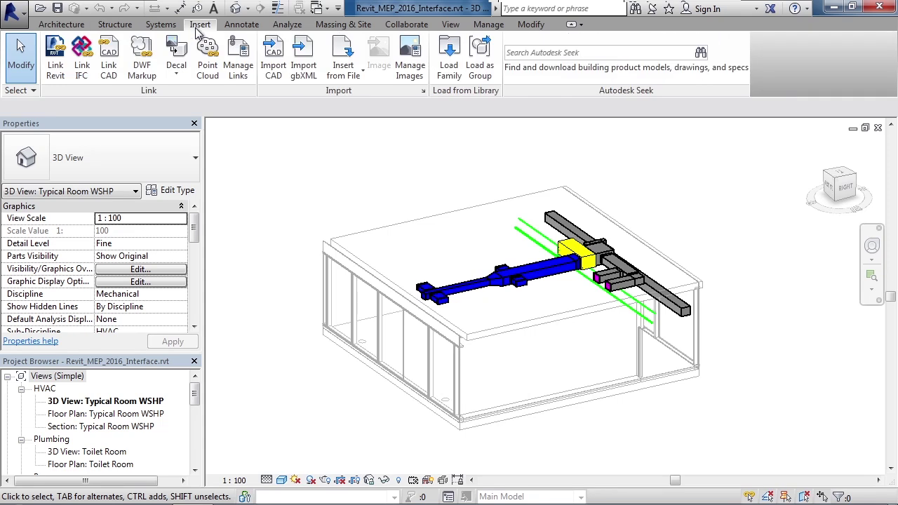
pyautogui.click(239, 25)
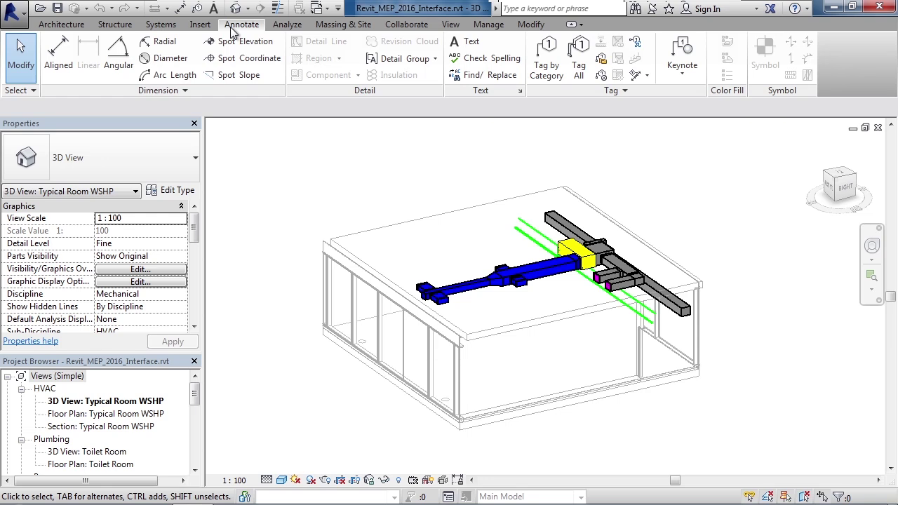
# - Show the Analyze tab with its loads, spaces and zones, schedules and pressure-loss report tools
pyautogui.click(287, 25)
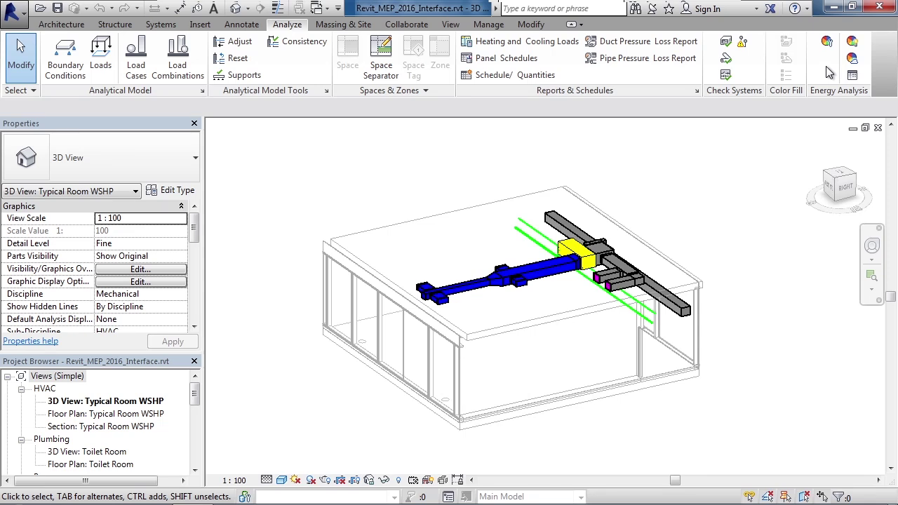
# - Show the Massing & Site tab with its conceptual mass, toposurface and site component tools
pyautogui.click(327, 26)
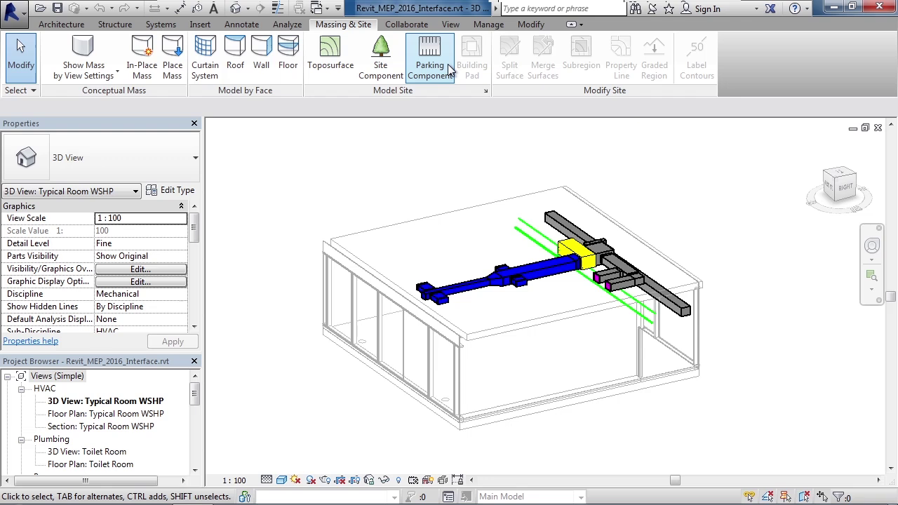
# - Show the Collaborate tab with its worksets, synchronize and interference check tools
pyautogui.click(407, 24)
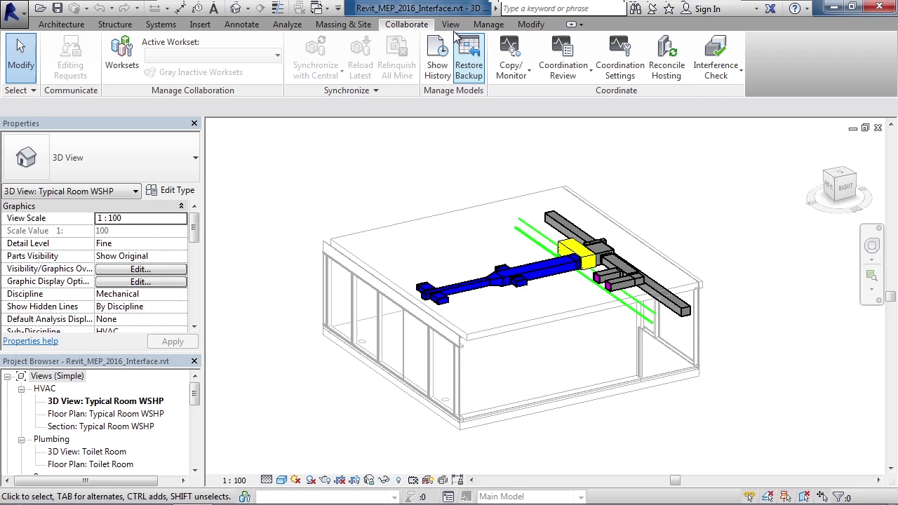
# - Show the View tab's Graphics, Create, Sheet Composition and Windows panels
pyautogui.click(450, 25)
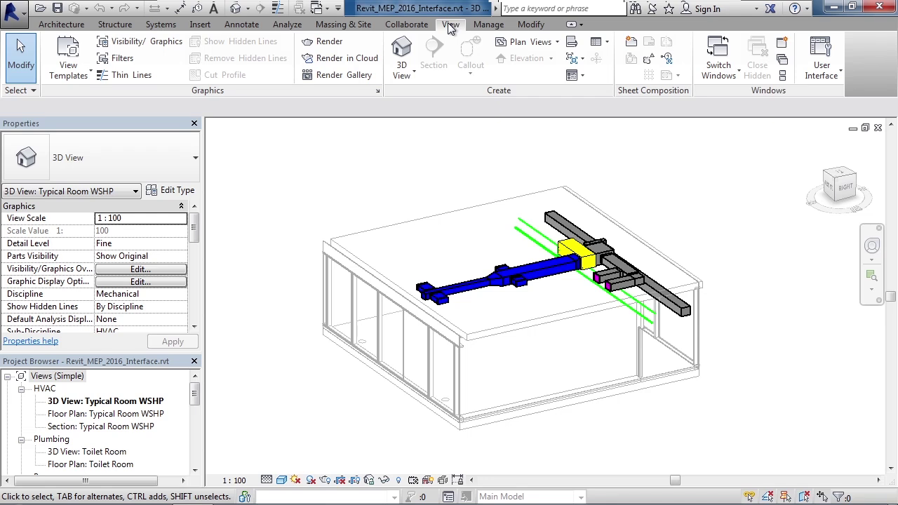
# - Show the Manage tab's Settings, Design Options, Manage Project and Phasing panels
pyautogui.click(489, 25)
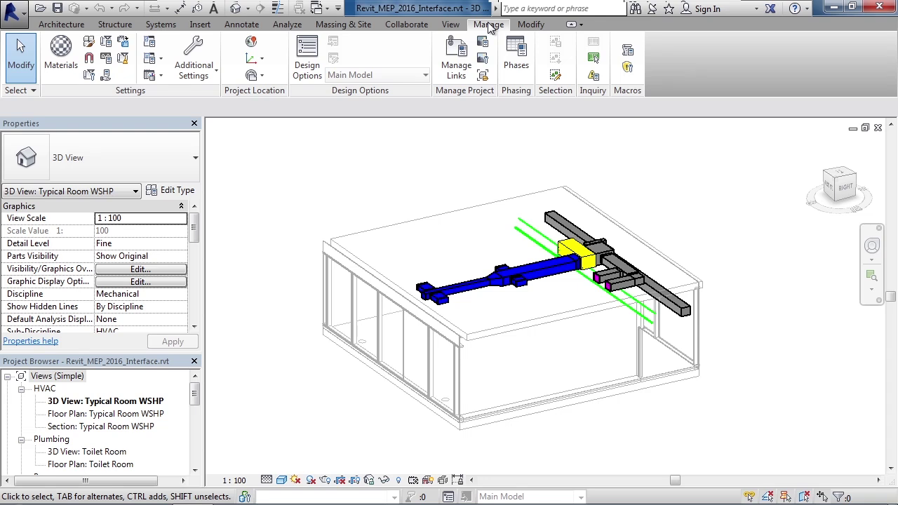
# - Show the Modify tab's Clipboard, Geometry, Modify and Measure panels
pyautogui.click(532, 25)
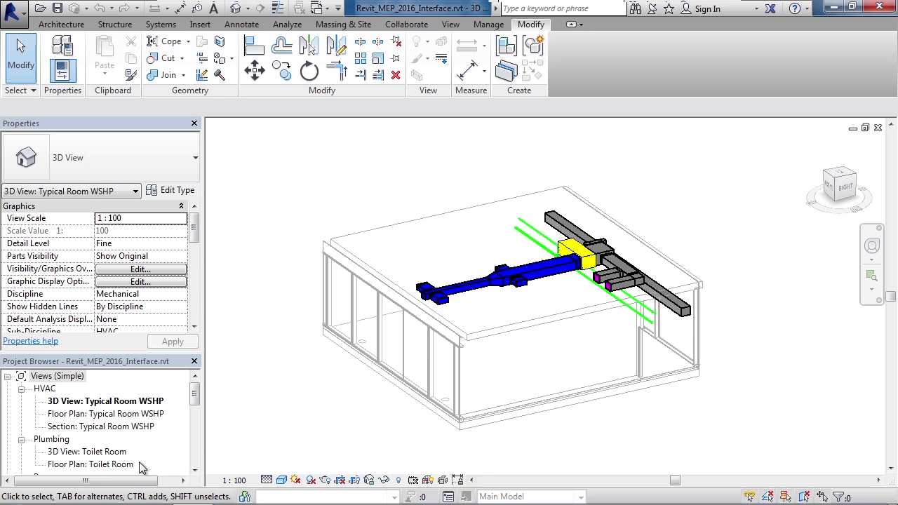
# - Scroll the Project Browser past Legends, Schedules and sheets through M701 to reach Families, Groups and Revit Links
pyautogui.click(195, 470)
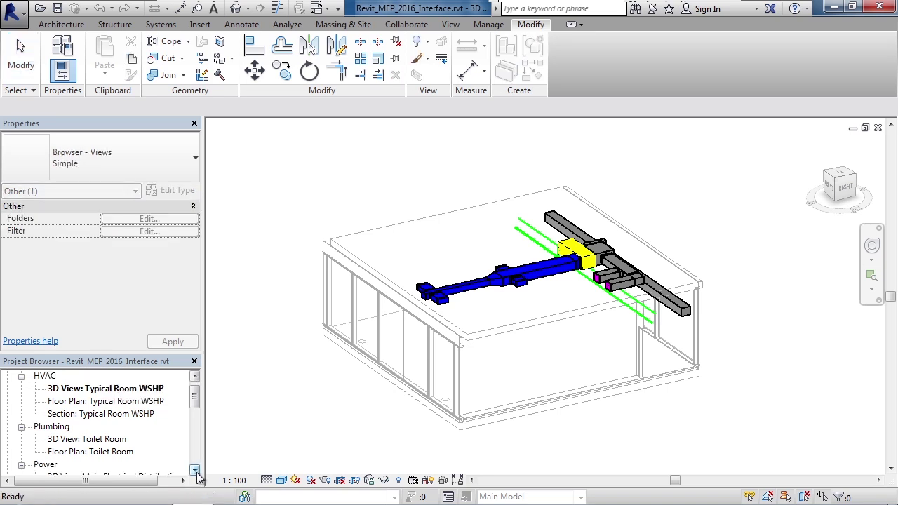
pyautogui.click(196, 471)
pyautogui.click(196, 471)
pyautogui.click(196, 471)
pyautogui.click(196, 471)
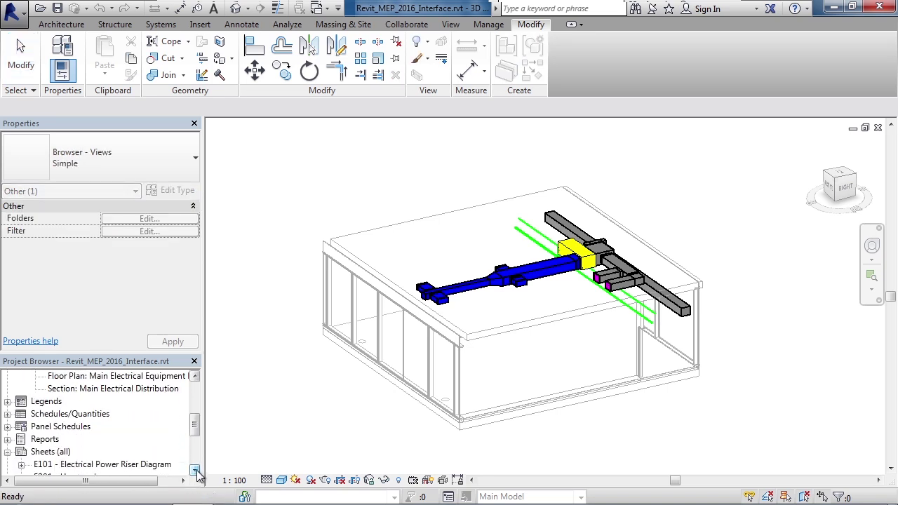
pyautogui.click(196, 471)
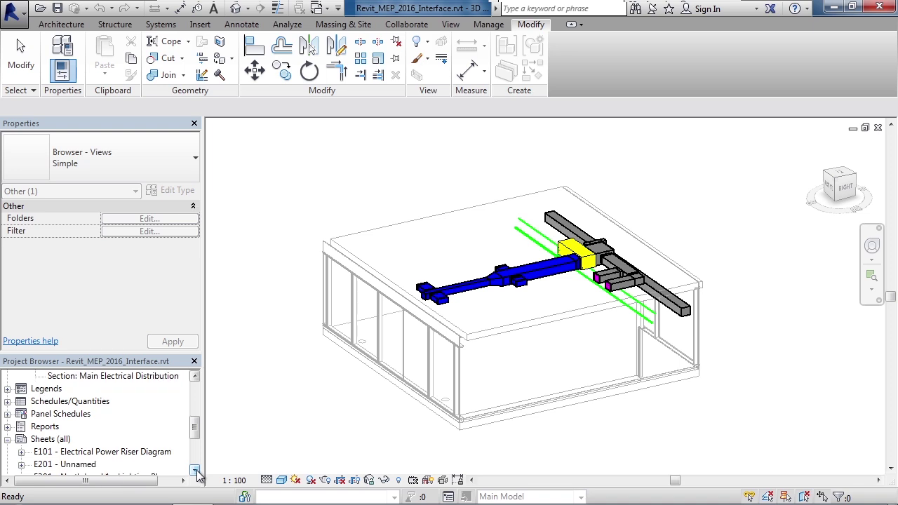
pyautogui.click(196, 471)
pyautogui.click(196, 470)
pyautogui.click(196, 471)
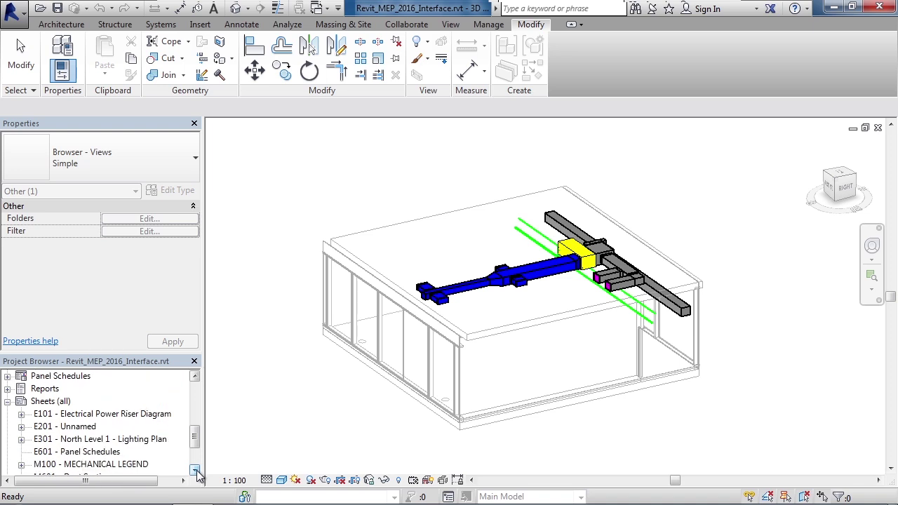
pyautogui.click(196, 471)
pyautogui.click(196, 471)
pyautogui.click(196, 471)
pyautogui.click(196, 470)
pyautogui.click(196, 471)
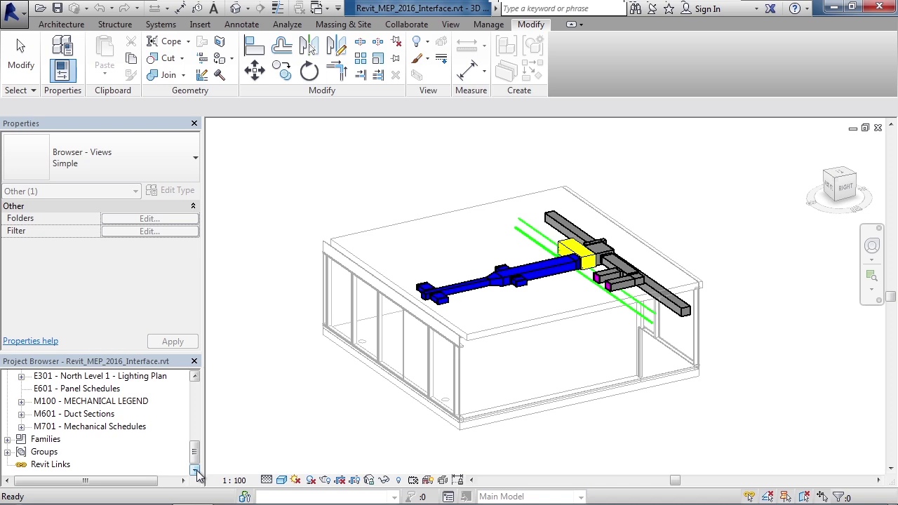
# - Expand Families in the Project Browser to list Air Terminals and Annotation Symbols such as A0 metric and Callout Head
pyautogui.click(7, 439)
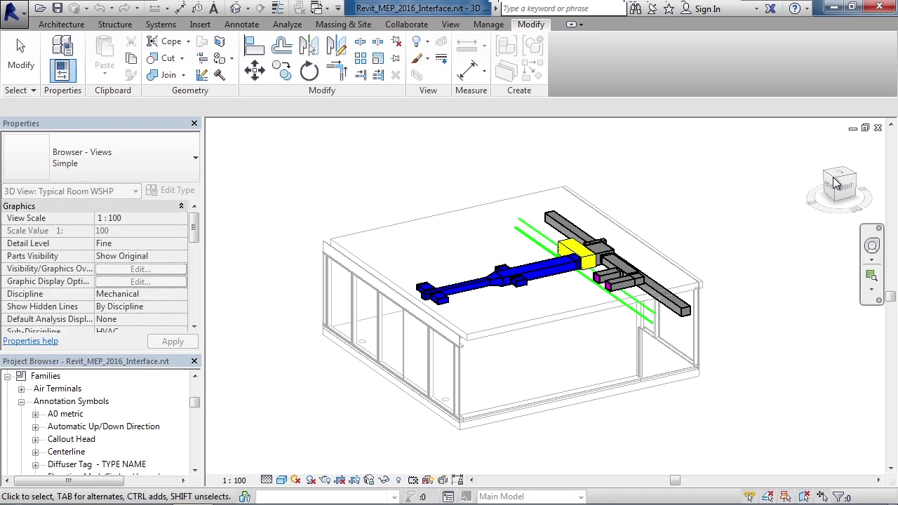
# - Orbit the Typical Room WSHP 3D view with the ViewCube to look down on the room from above
pyautogui.moveTo(837, 184); pyautogui.dragTo(850, 193)
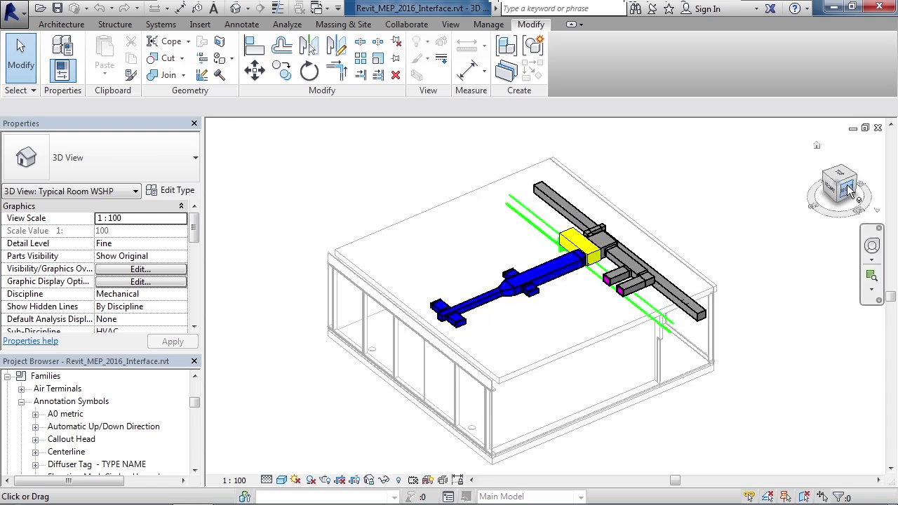
pyautogui.click(26, 19)
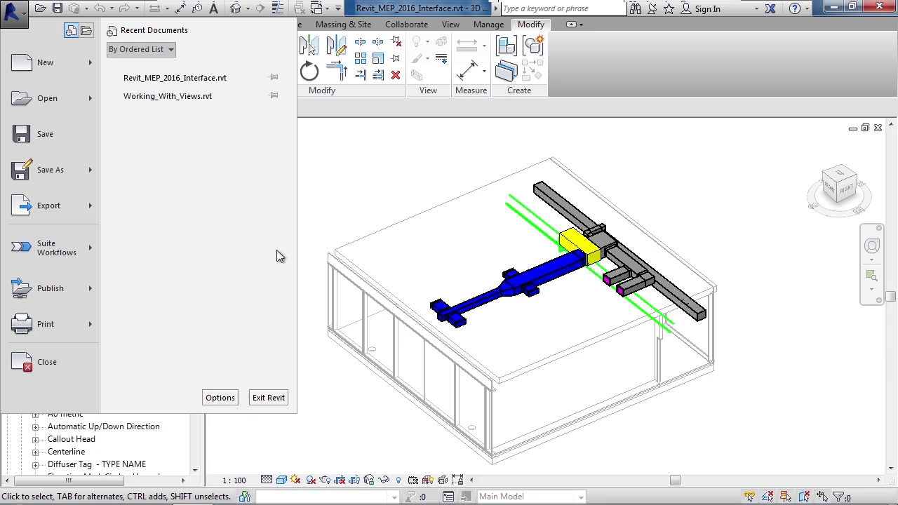
pyautogui.click(331, 188)
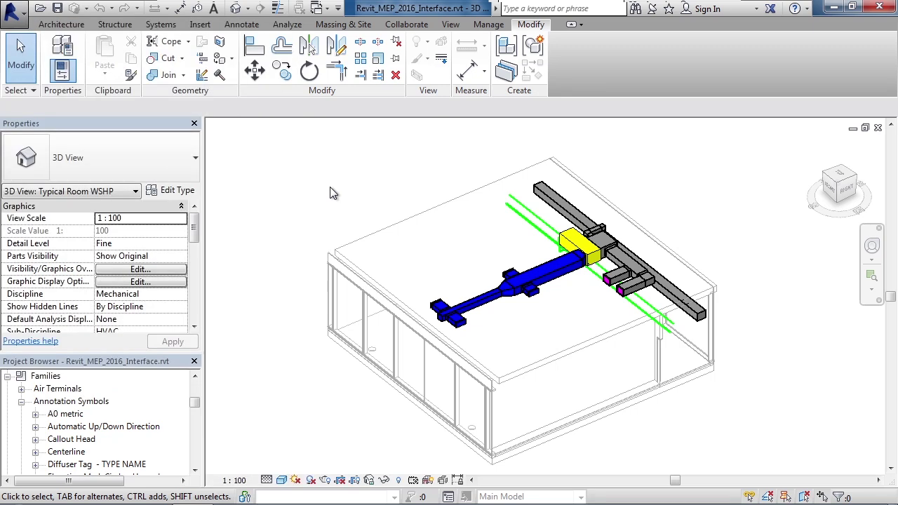